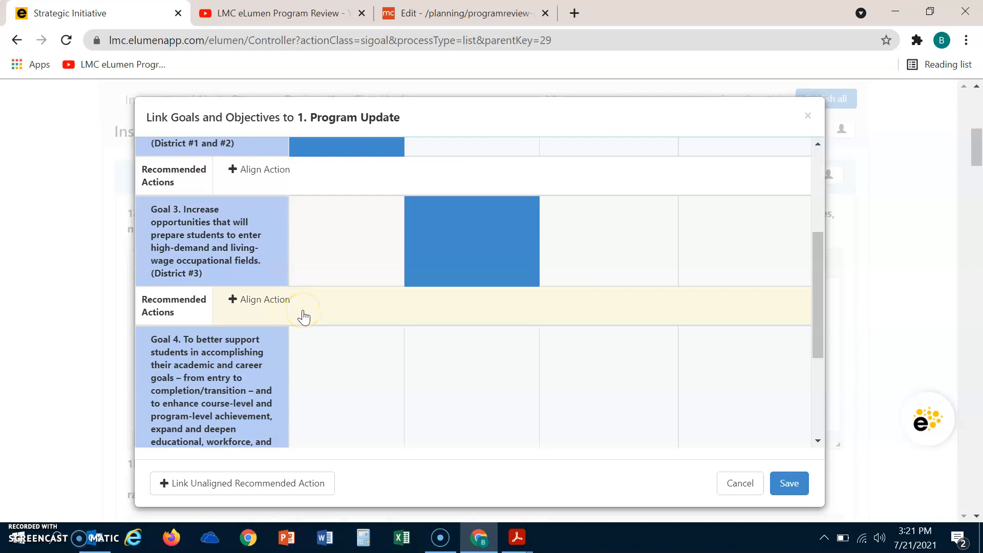
Start creating a new recommended action aligned to Goal 3
click(303, 310)
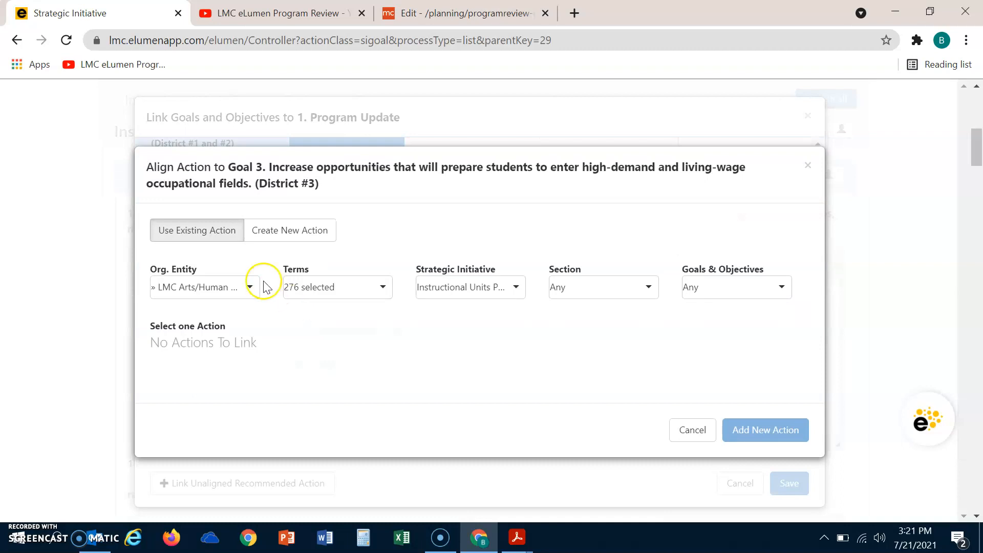
click(289, 237)
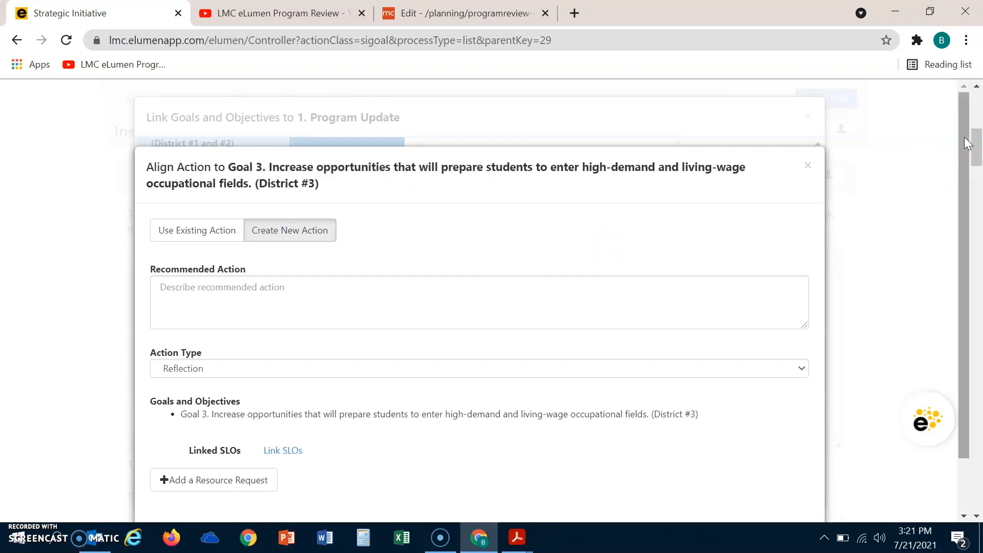
drag(968, 143, 975, 199)
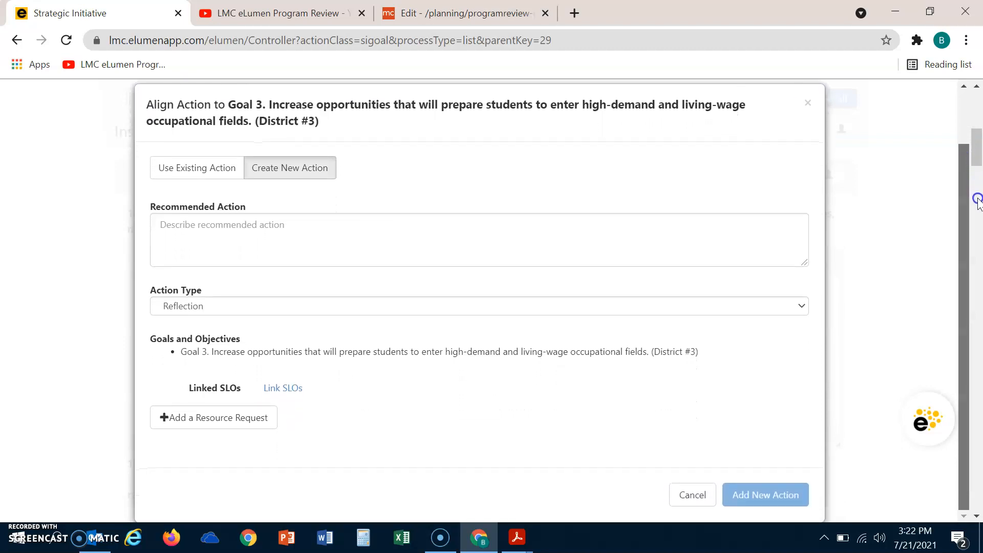
Paste the Goal 2: Upgrade Computer Graphics title into the Recommended Action and add an 'Action Steps:' label
click(219, 228)
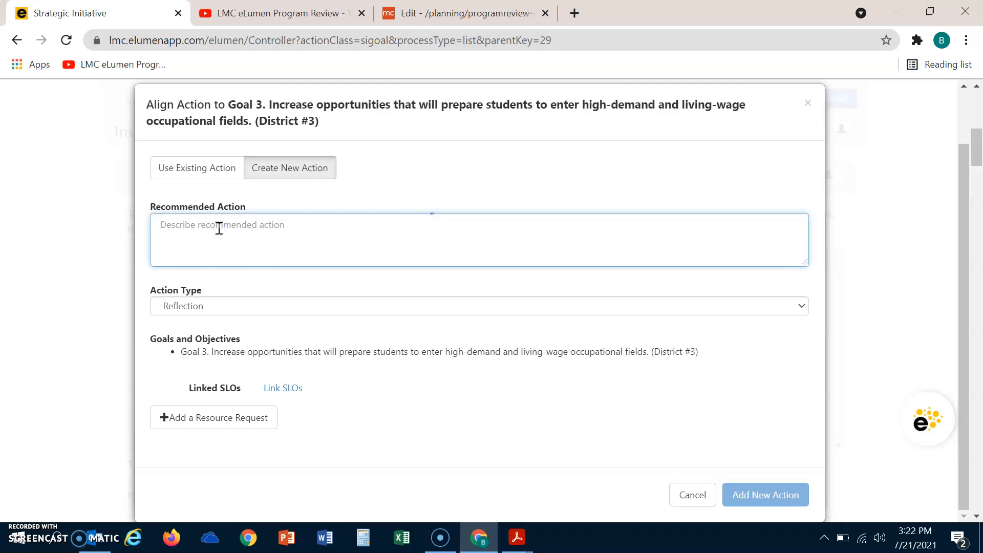
text(Goal 2: Upgrade Computer Graphics)
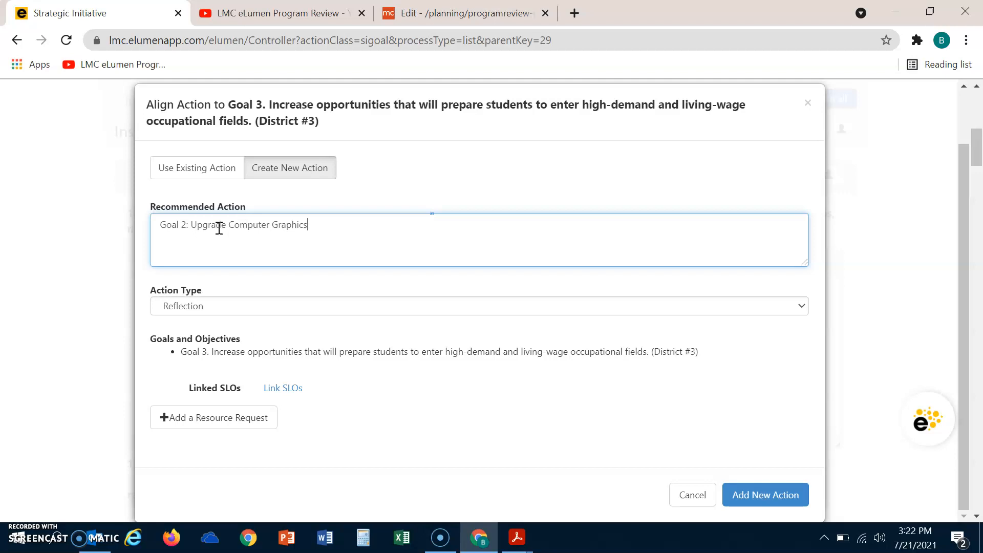
text(Action Steps:)
Switch to Acrobat and copy Goal 2's action steps text from the PDF table
key(alt+Tab)
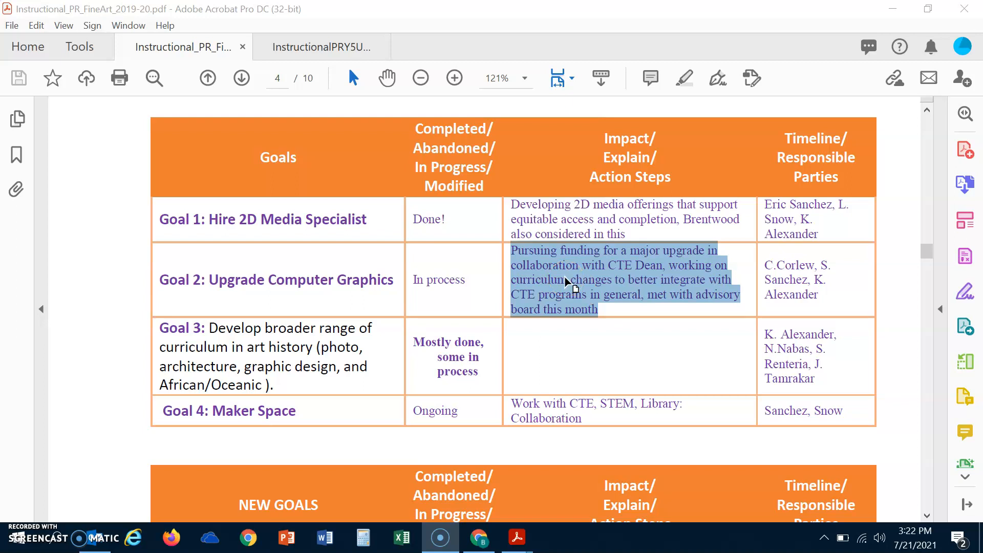
right_click(567, 281)
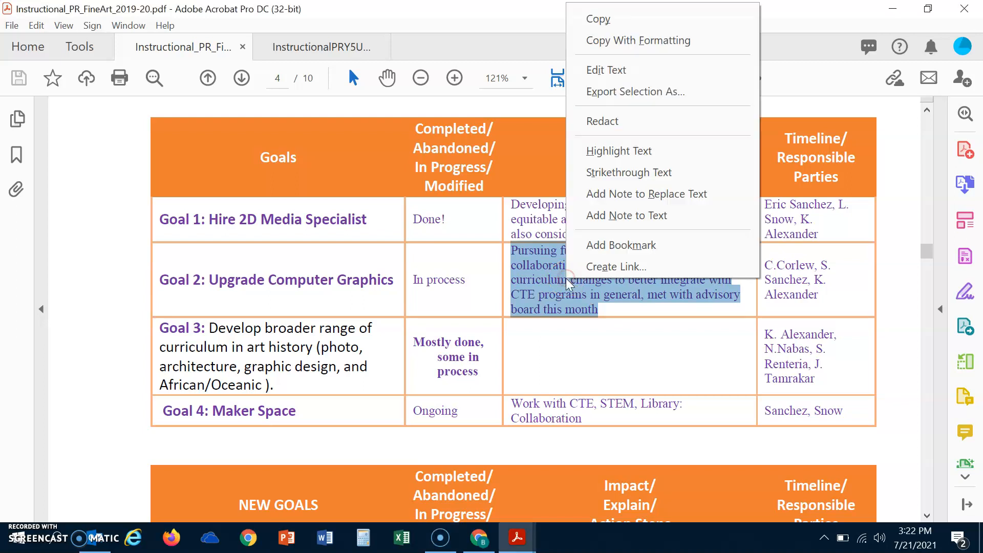
click(634, 18)
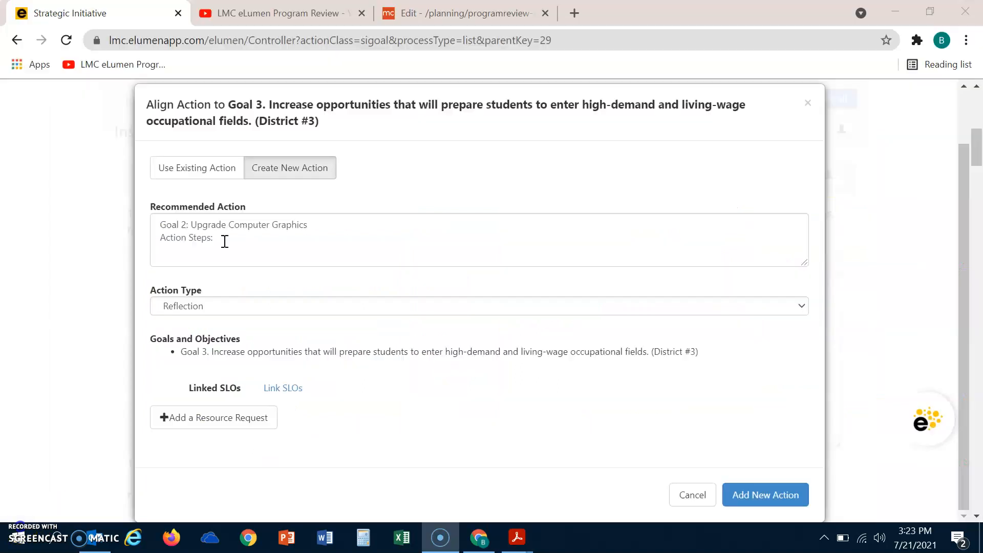
Paste the action steps after the label, ending the sentence with 'this month.' and starting a new line
click(233, 238)
click(233, 237)
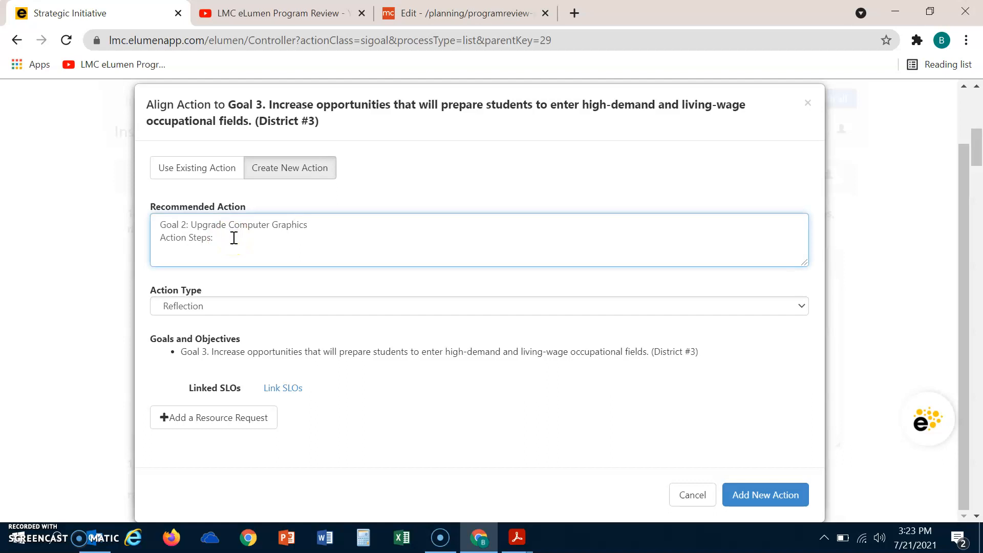
key(ctrl+v)
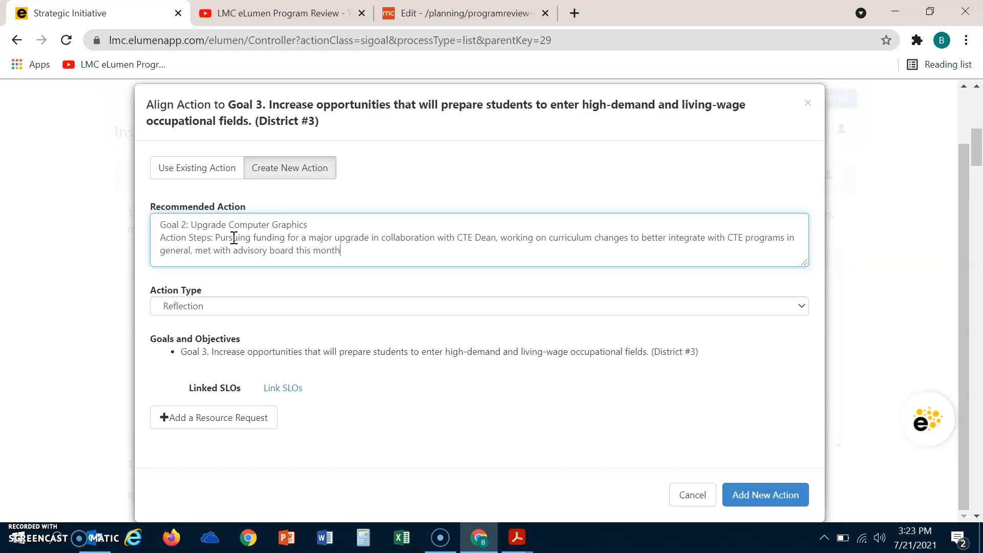
key(BackSpace)
key(BackSpace)
key(BackSpace)
key(BackSpace)
key(BackSpace)
key(BackSpace)
key(BackSpace)
key(BackSpace)
key(BackSpace)
text(this month.)
key(Return)
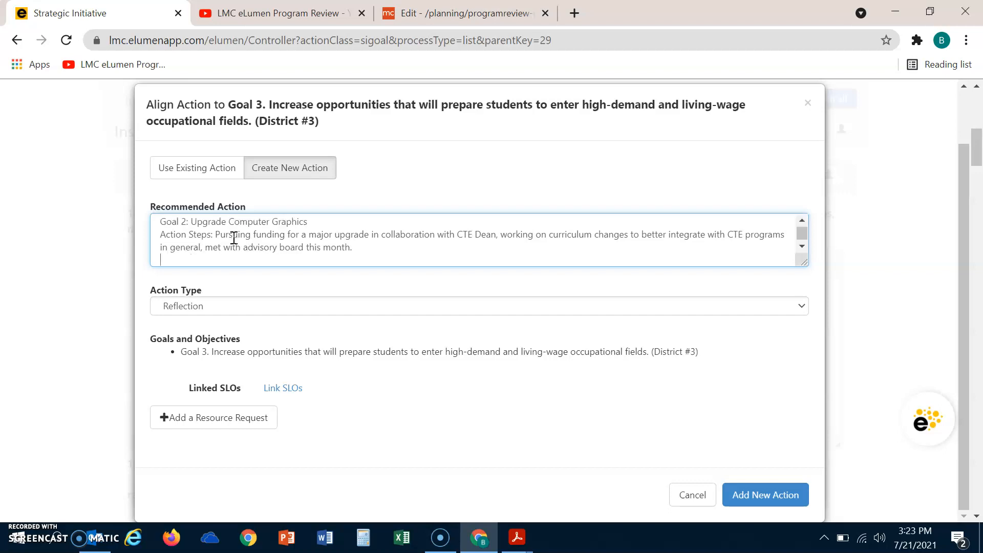
Add a 'Responsible Parties:' label to the recommended action
text(Responsible Parties:)
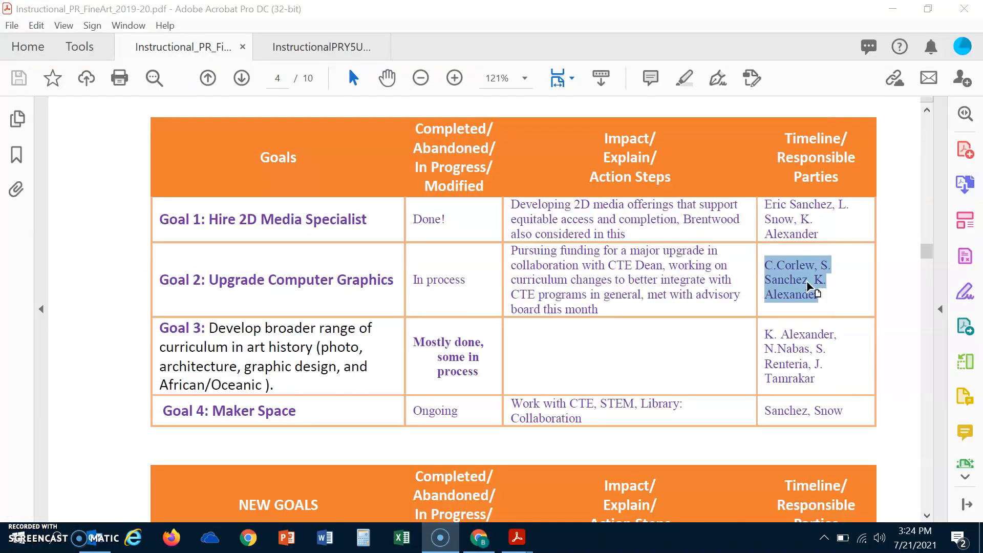
Copy Goal 2's responsible parties from the PDF, paste them after the label, and append one more person's name
right_click(807, 287)
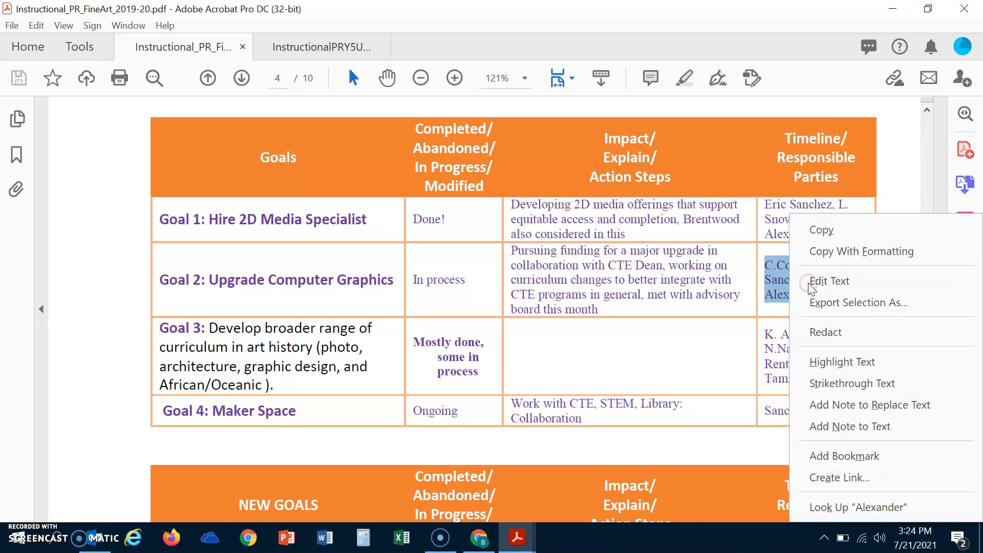
click(822, 231)
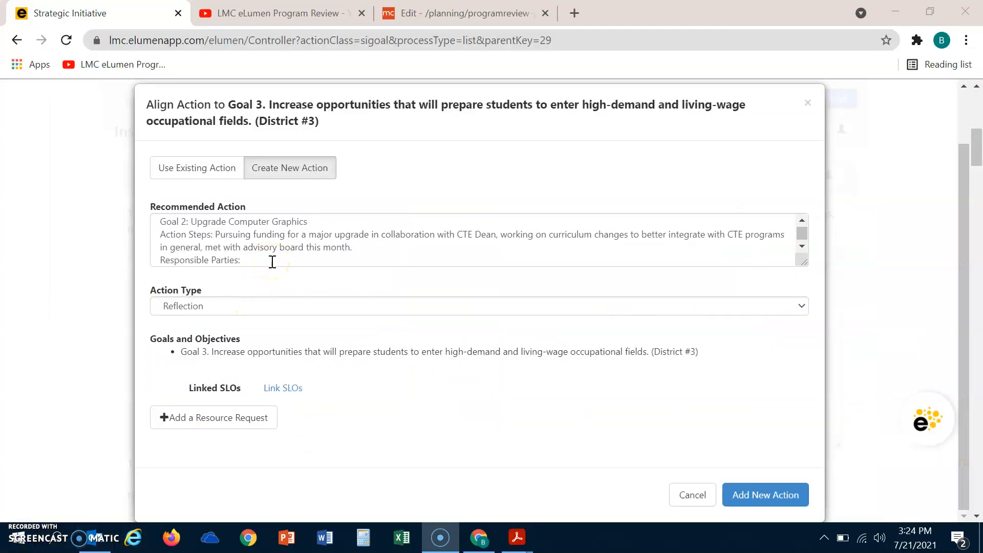
click(272, 261)
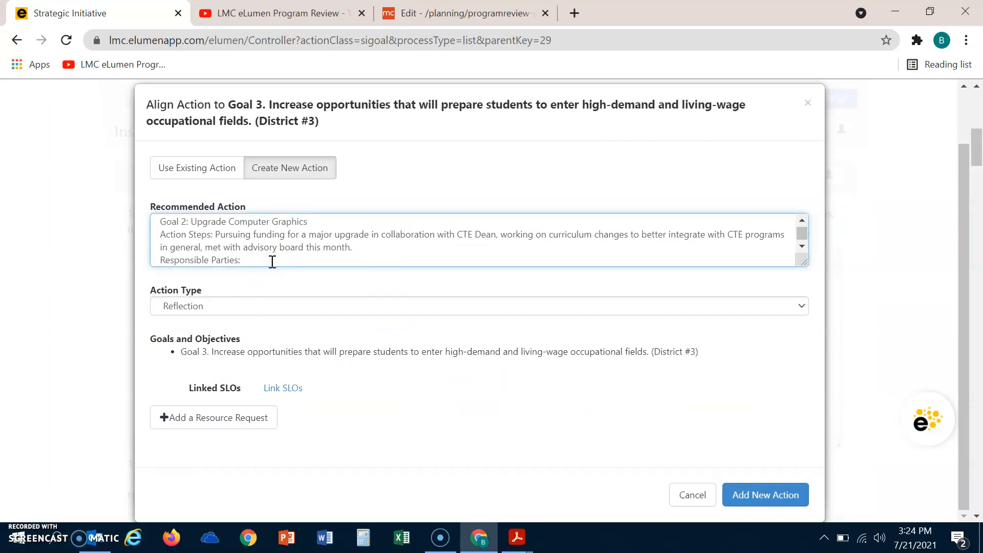
key(ctrl+v)
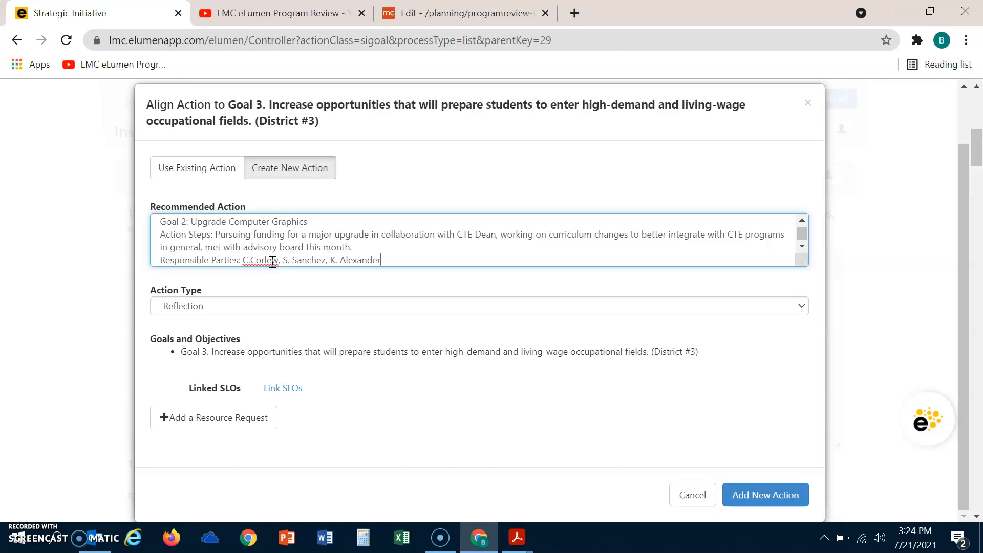
text(, C. Hsieh)
key(Return)
Add a timeline line reading 'Timeline: Spring 2025'
text(Timeline:)
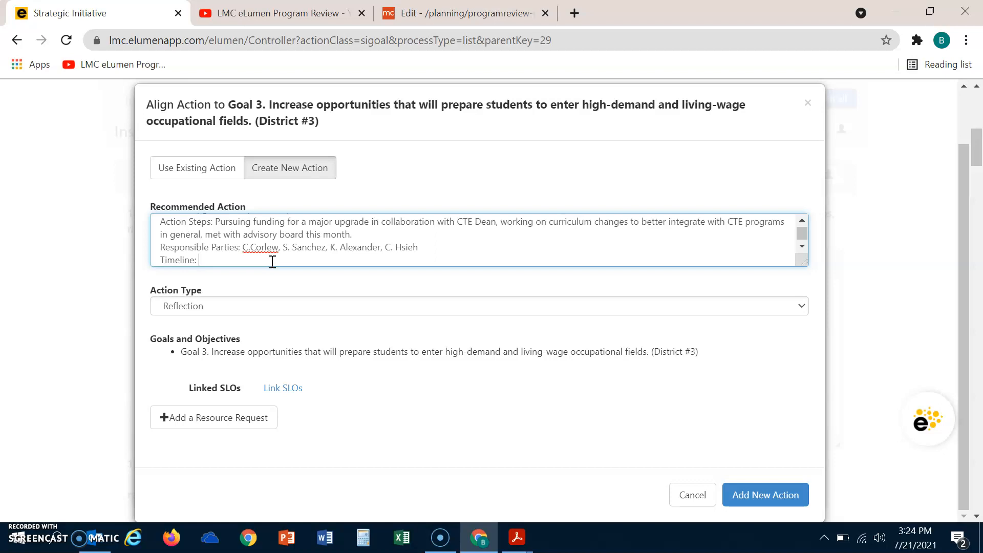
text(Spring 2025)
Set the Action Type to Program Actions
click(753, 306)
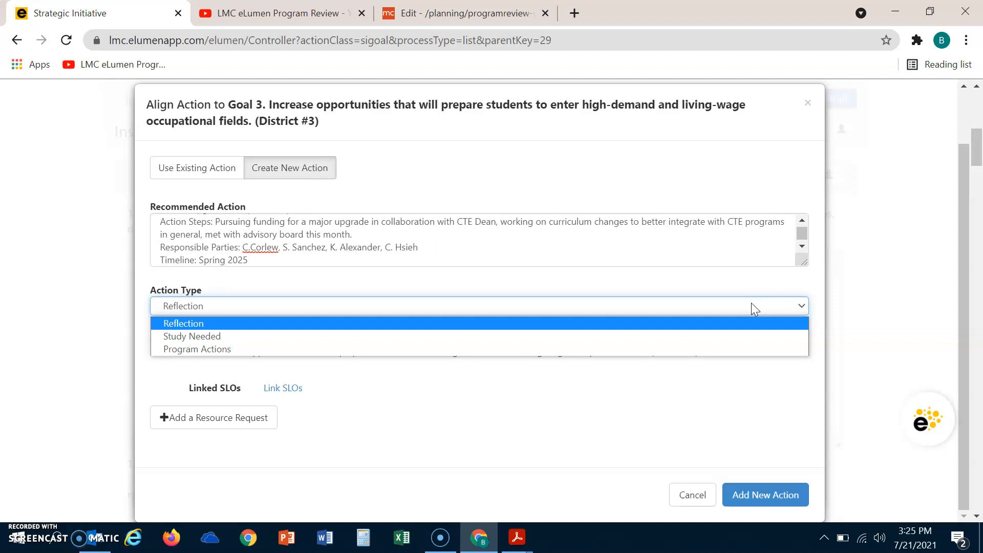
click(732, 344)
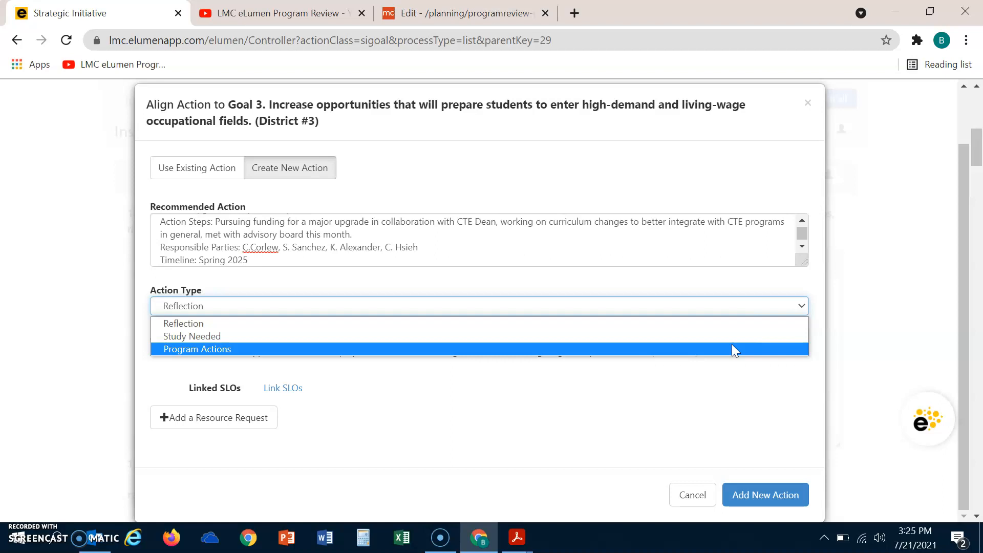
click(732, 349)
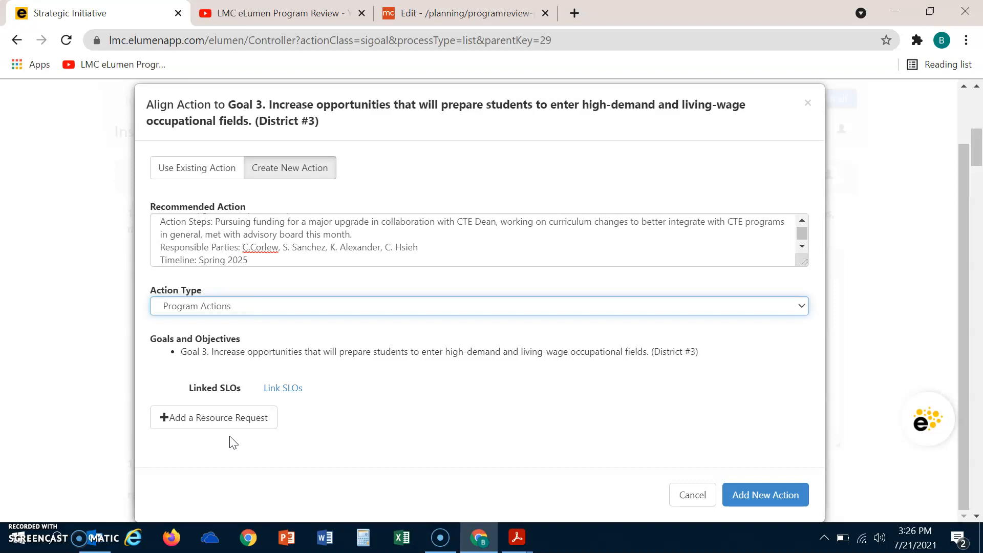
Add the new action to Goal 3
click(251, 415)
click(785, 495)
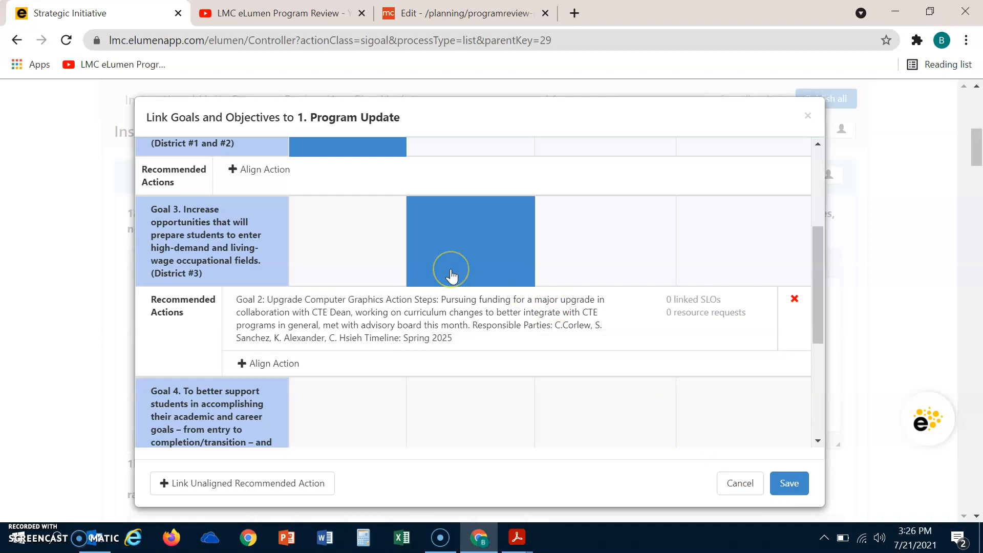
Scroll through the goals grid to review the aligned recommended action
drag(819, 287, 813, 207)
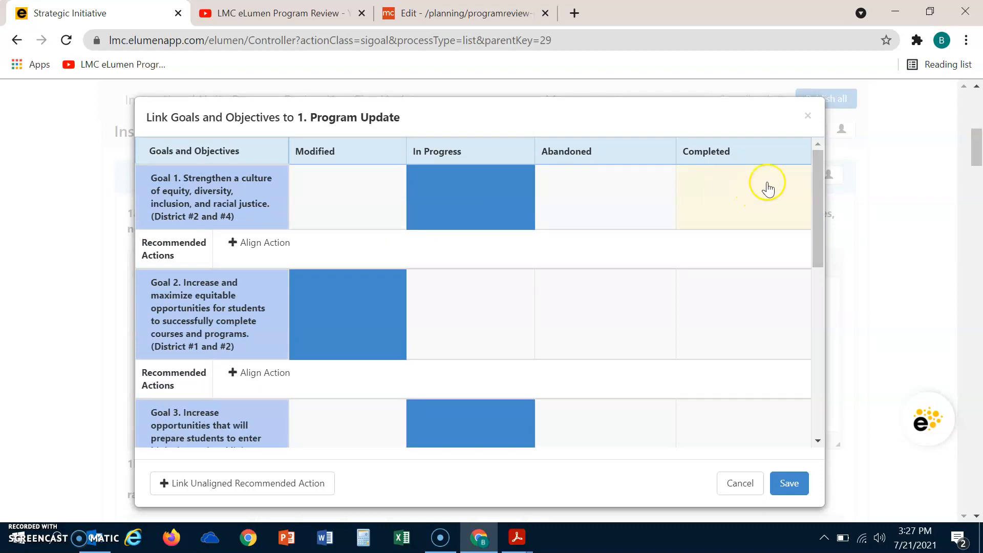
drag(818, 189, 827, 240)
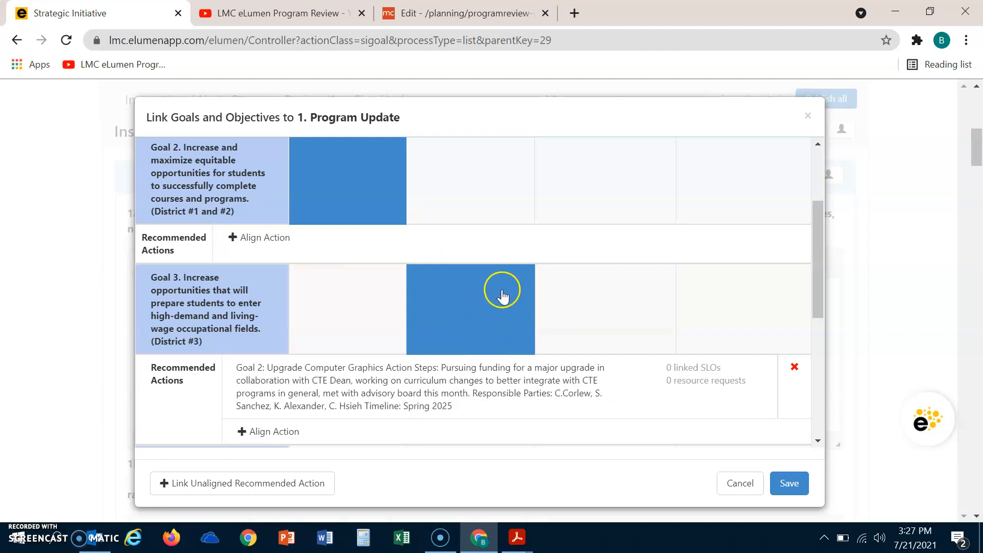
drag(818, 246, 815, 182)
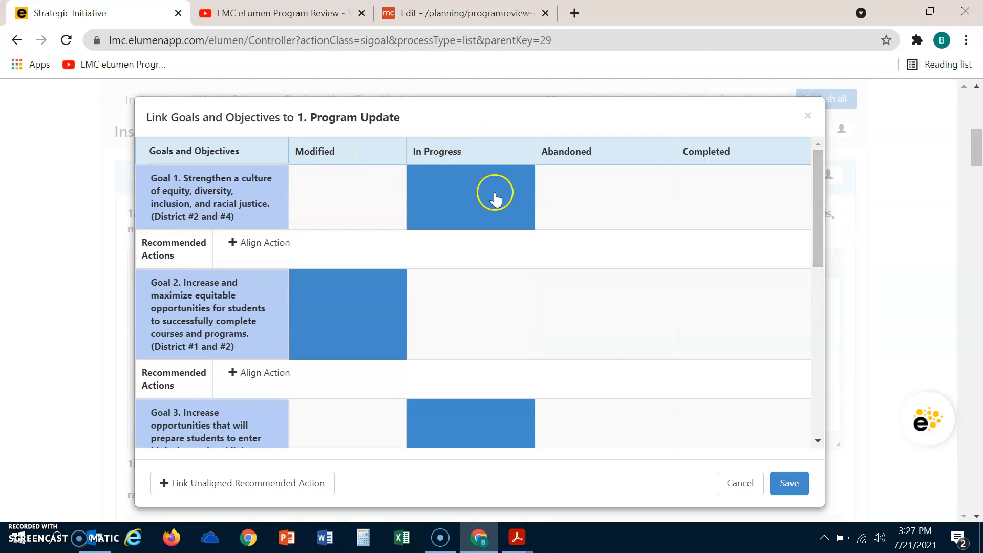
drag(822, 179, 830, 231)
click(461, 319)
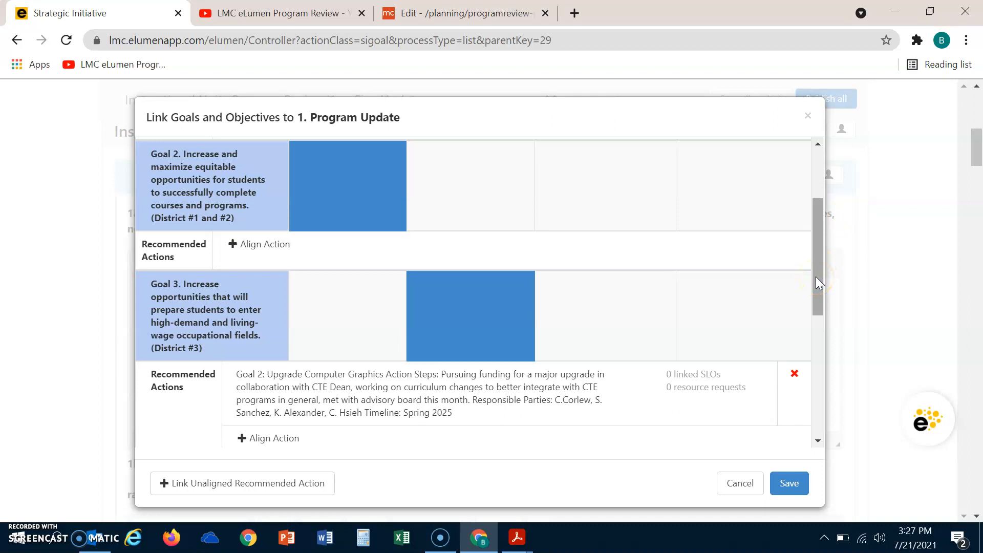
drag(815, 276, 816, 222)
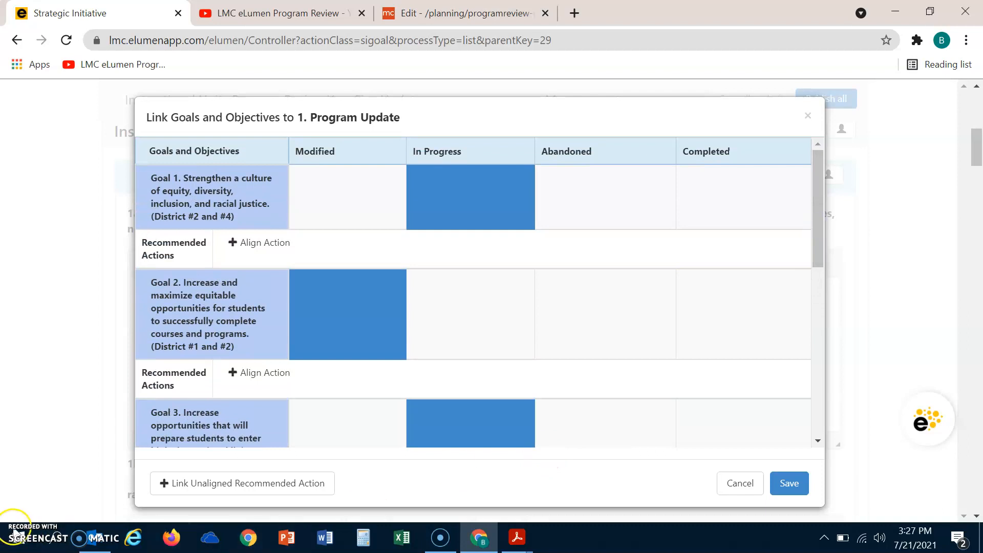
Save the goal and objective links for Program Update
click(13, 526)
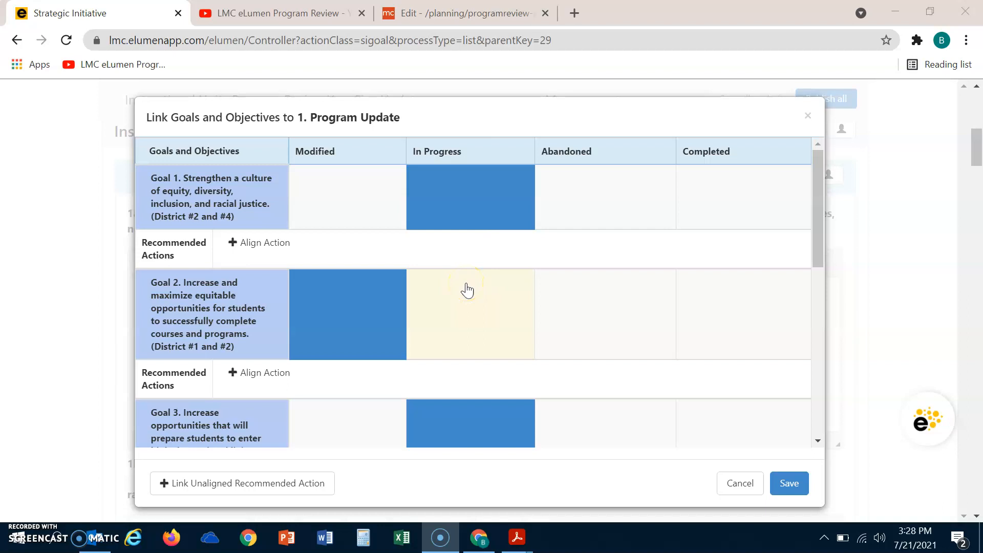
click(395, 274)
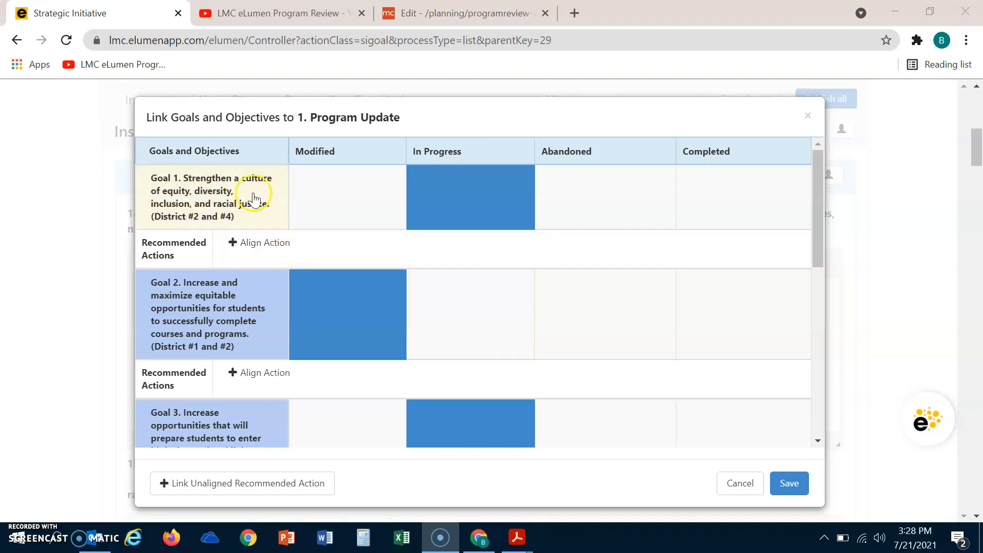
click(389, 286)
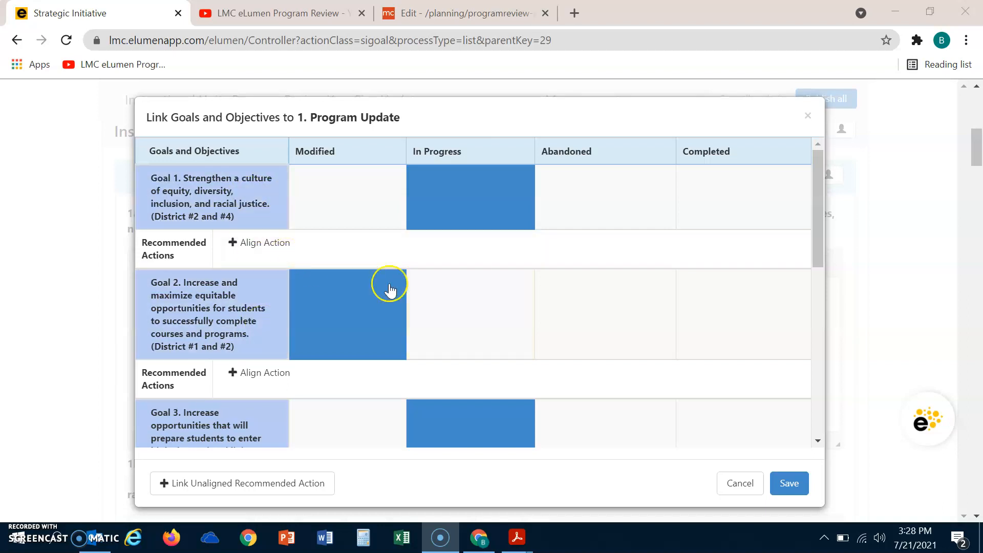
click(791, 485)
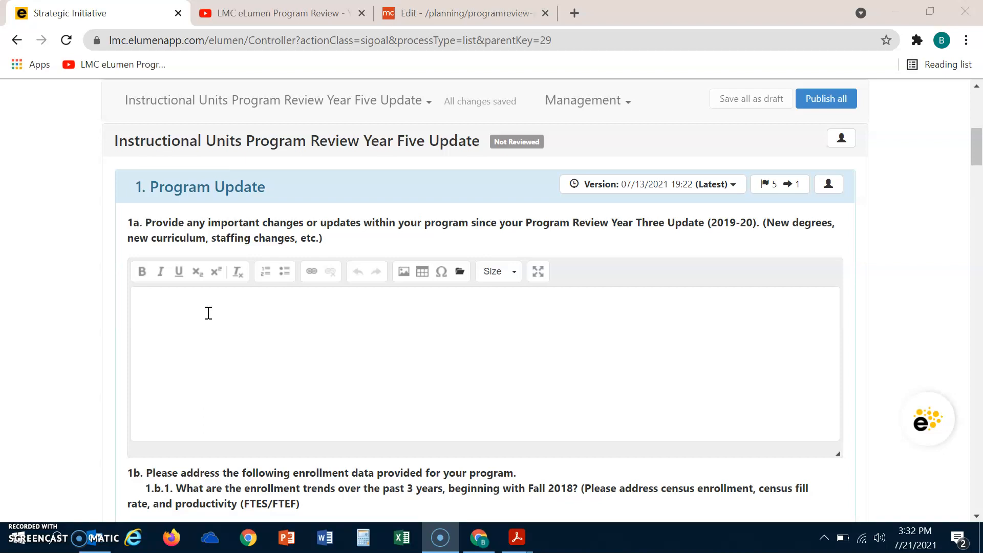
Enter 'The Art Department...' as the answer to question 1a
click(174, 297)
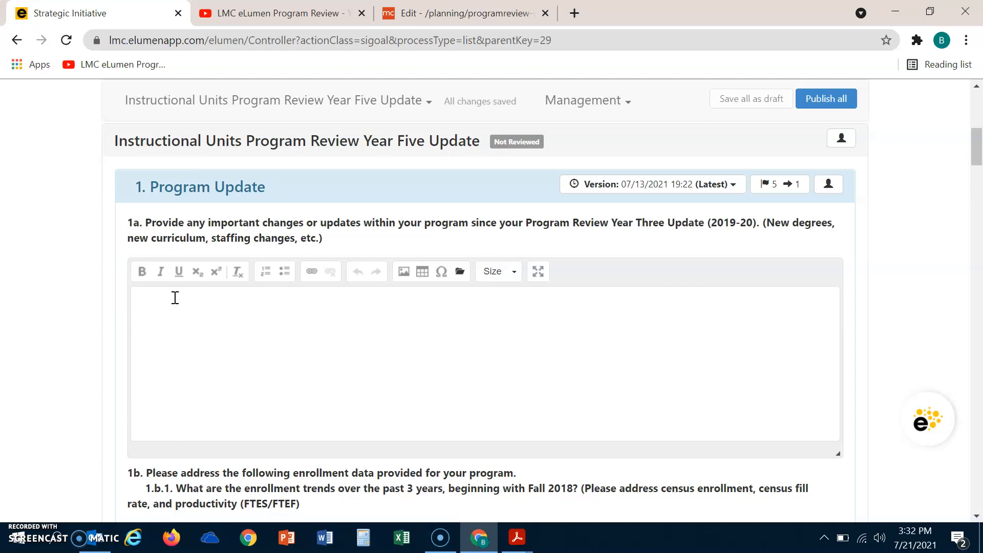
click(162, 310)
text(The ARt)
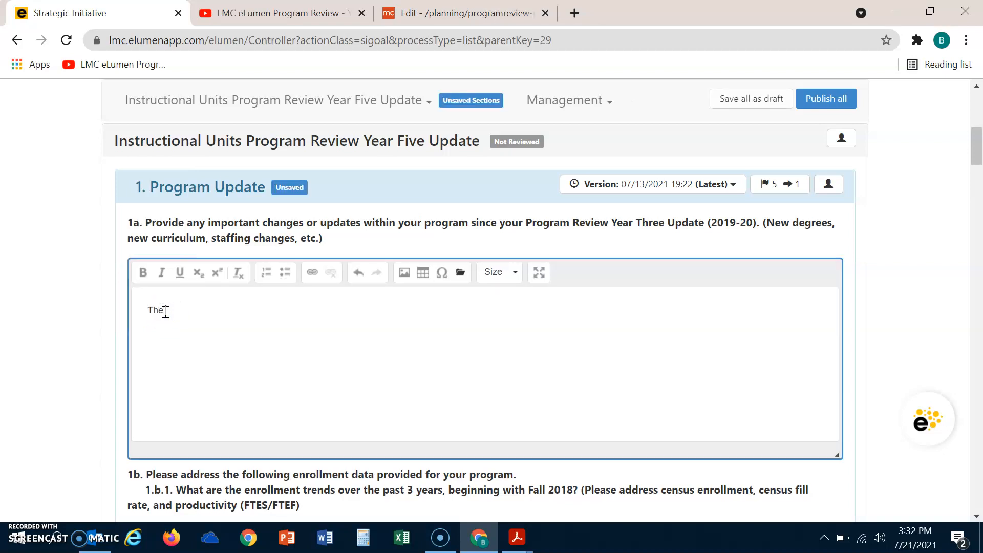
key(BackSpace)
key(BackSpace)
key(BackSpace)
text(rt Department...)
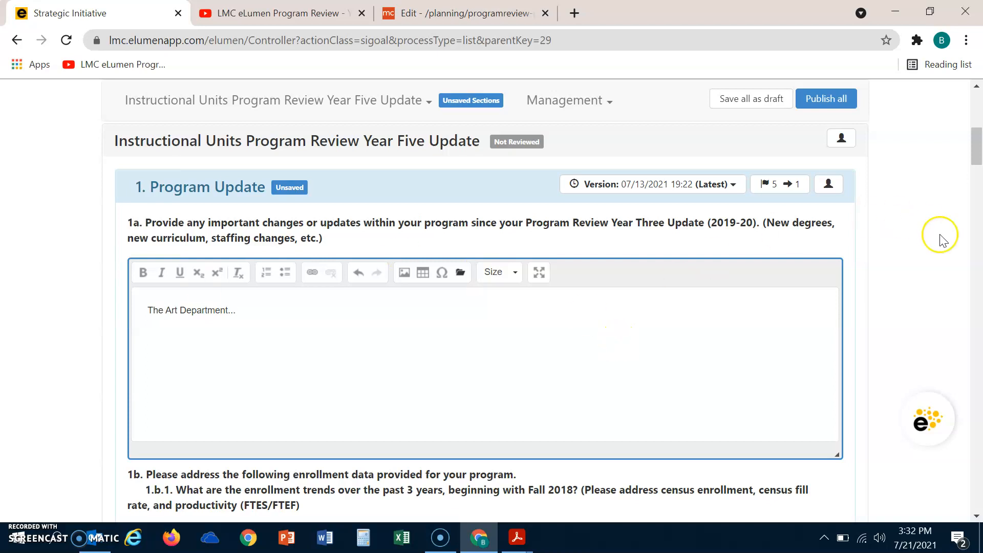
Enter 'The enrollment trends...' as the answer to question 1.b.1
drag(976, 153, 978, 180)
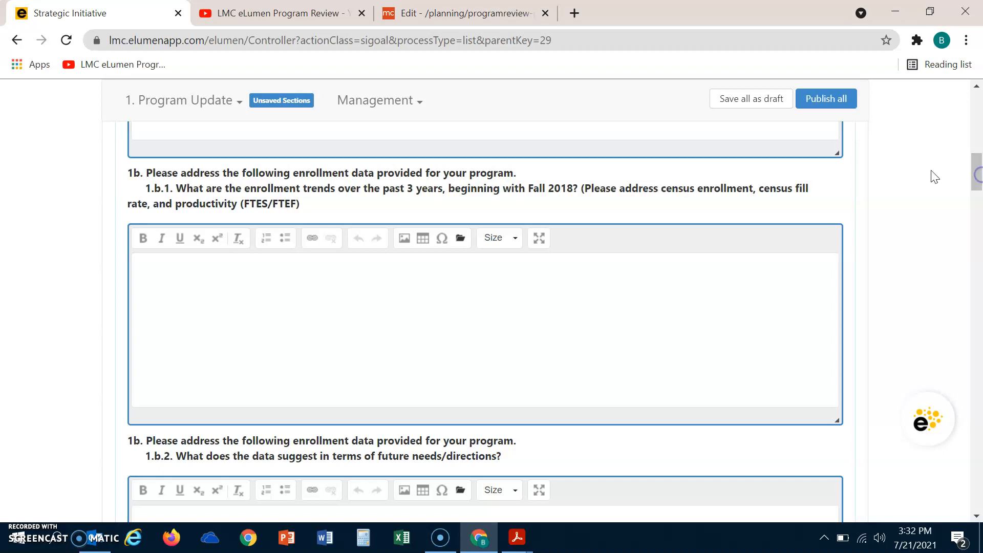
click(227, 270)
text(The enrollment trends...)
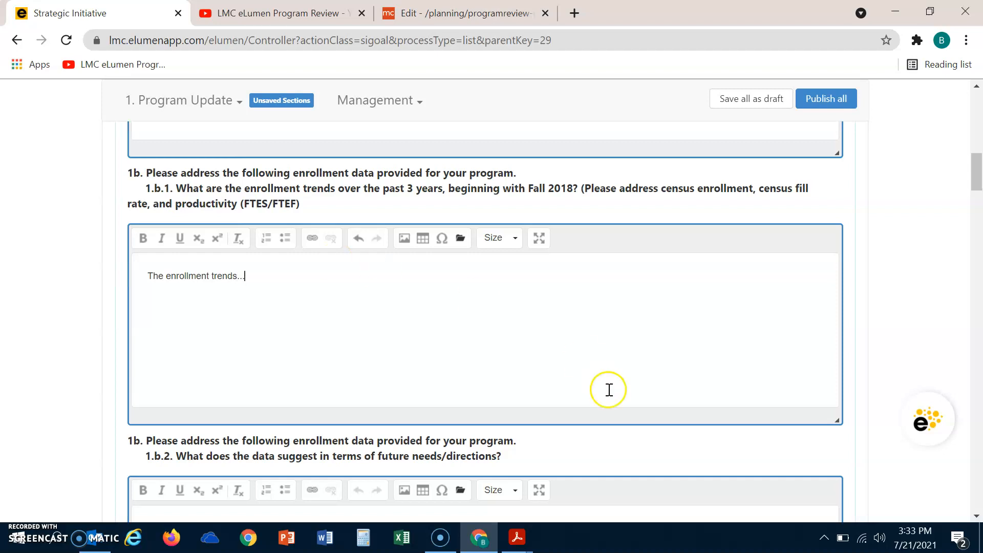
Enter 'We noted that....' as the answer to question 1.b.2 about future needs and directions
drag(976, 169, 978, 192)
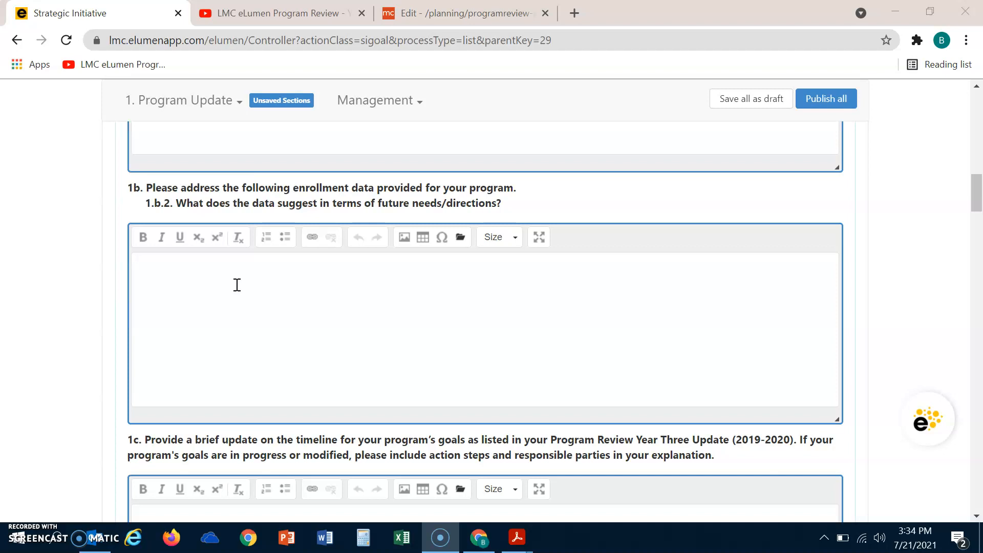
click(195, 269)
click(195, 268)
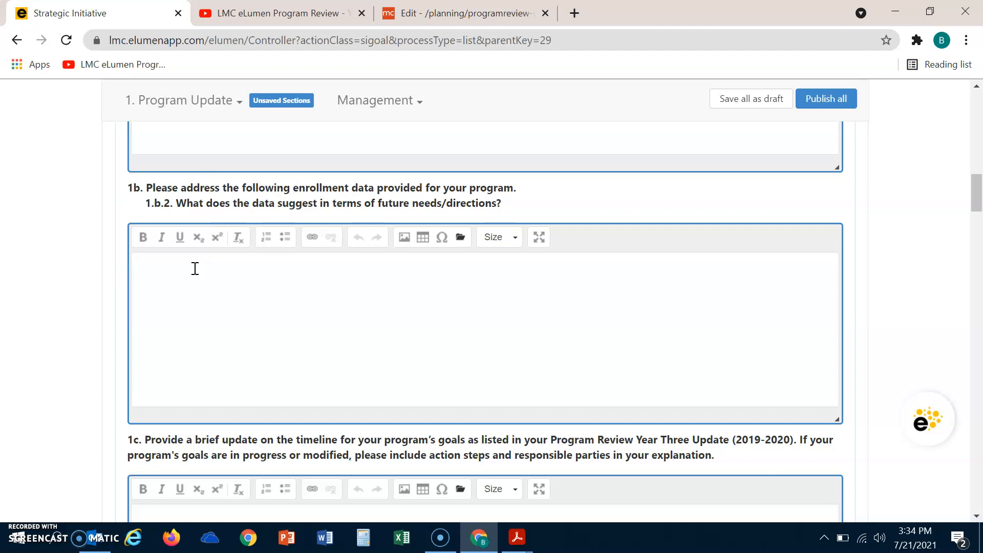
text(We noted that....)
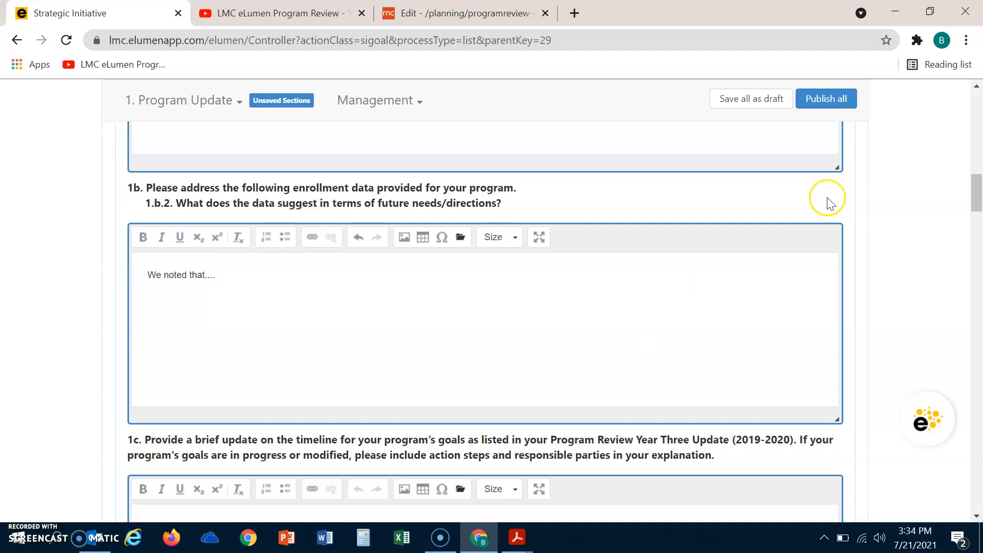
In question 1c's timeline answer, write Goal #3 as 'Spring 2024 The Art Department...'
drag(974, 192, 978, 215)
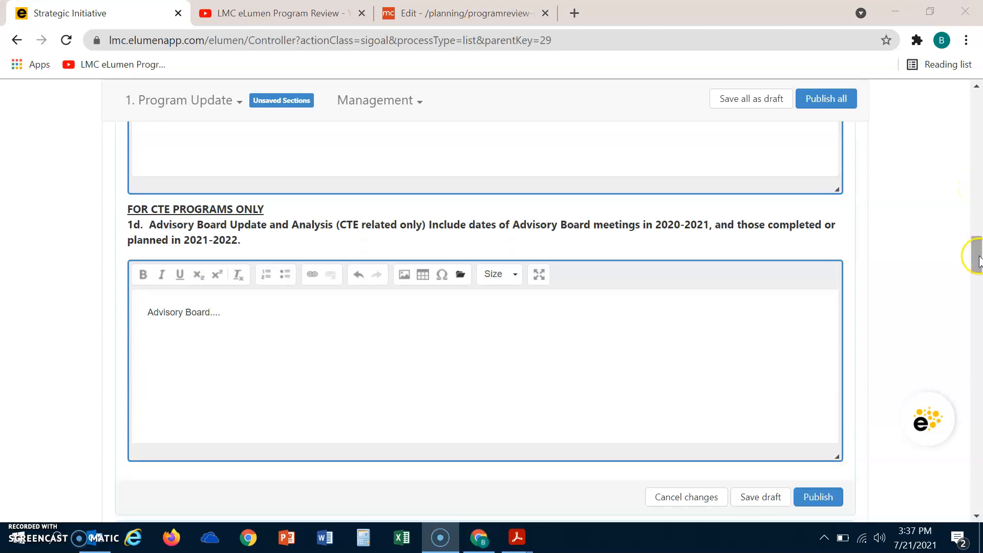
drag(977, 259, 975, 210)
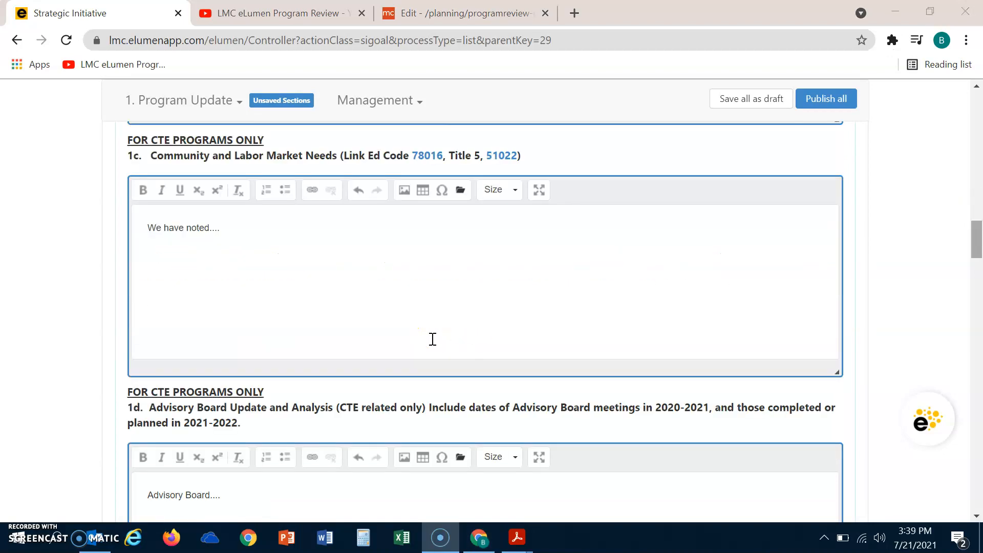
scroll(432, 339, up, 8)
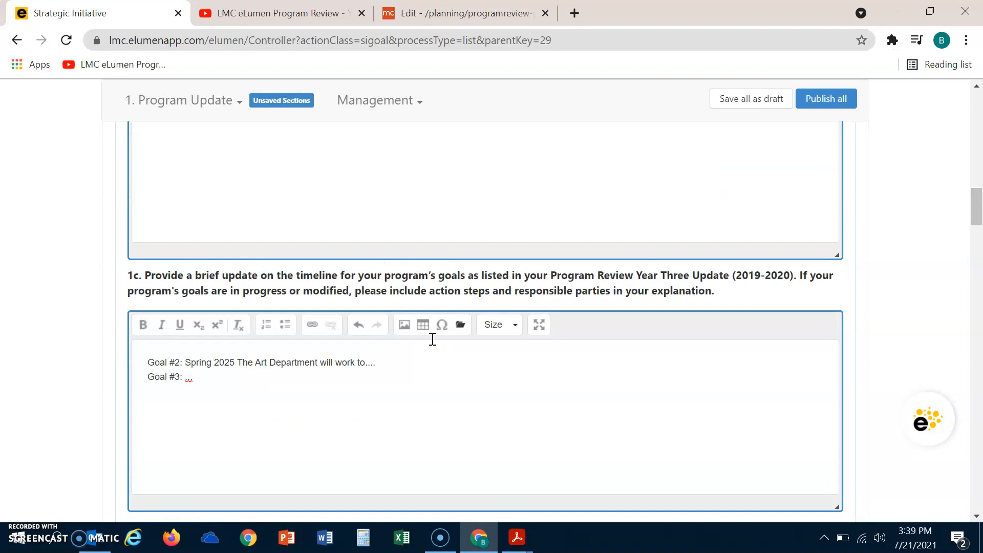
click(373, 372)
click(383, 366)
text(foa)
key(BackSpace)
key(BackSpace)
key(BackSpace)
key(BackSpace)
key(BackSpace)
text(...)
key(Down)
key(BackSpace)
key(BackSpace)
key(BackSpace)
text(Spring 2024 The ARt)
key(BackSpace)
key(BackSpace)
key(BackSpace)
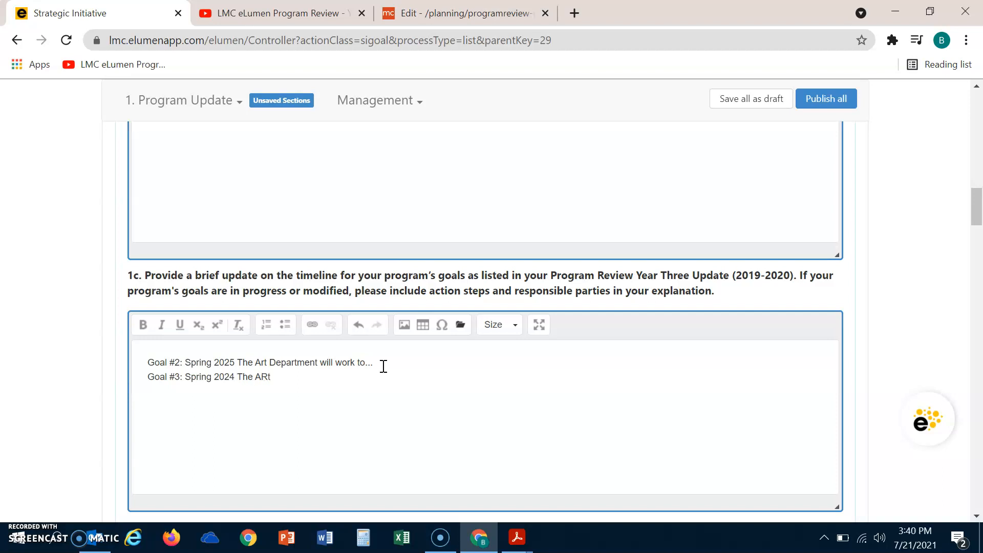
text(rt Department...)
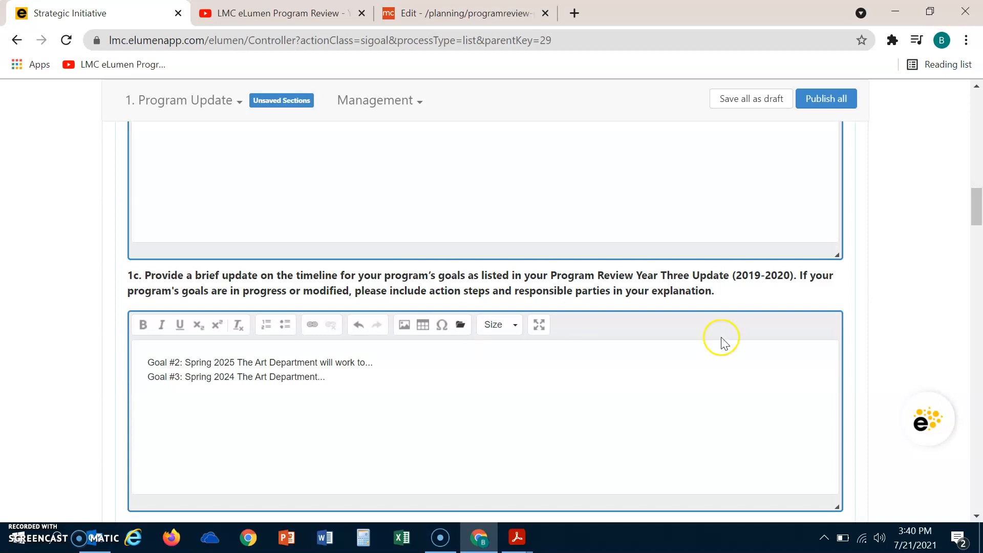
Append and partly erase test characters at the end of the Community and Labor Market Needs answer
drag(977, 204, 979, 227)
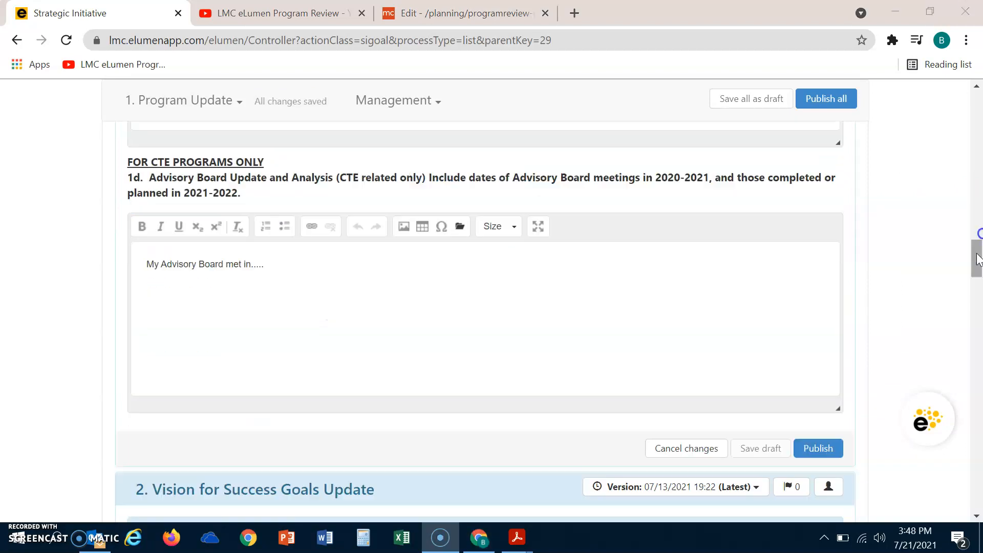
drag(975, 258, 975, 238)
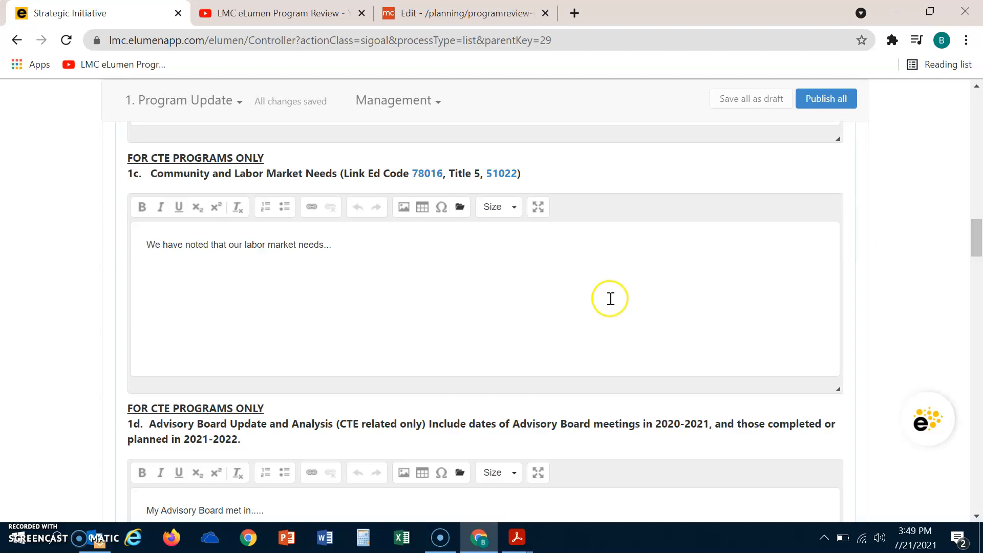
click(347, 246)
text(fdadfksal)
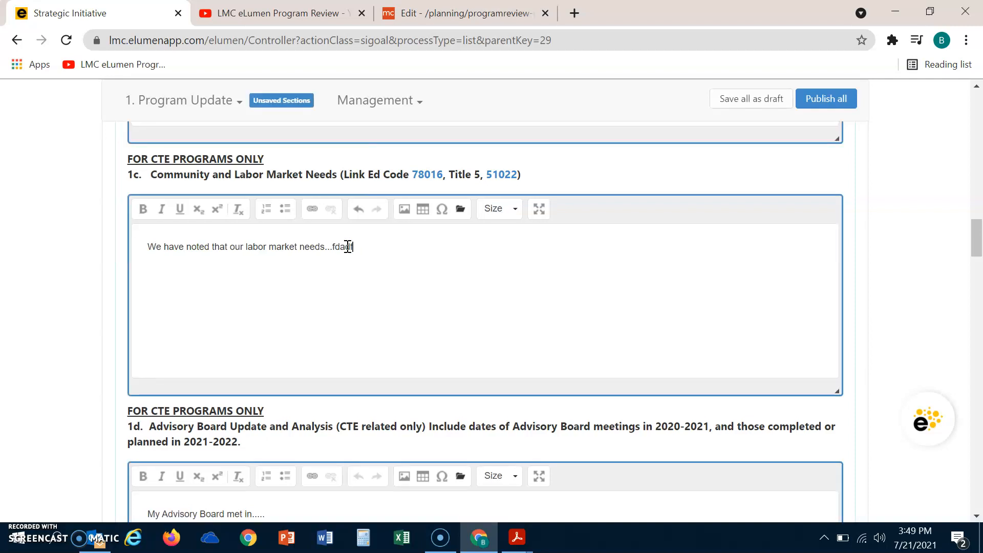
key(BackSpace)
key(BackSpace)
key(BackSpace)
key(BackSpace)
key(BackSpace)
key(BackSpace)
key(BackSpace)
Complete the Advisory Board answer in question 1d to read 'My Advisory Board met in 2020-21'
drag(978, 227, 978, 247)
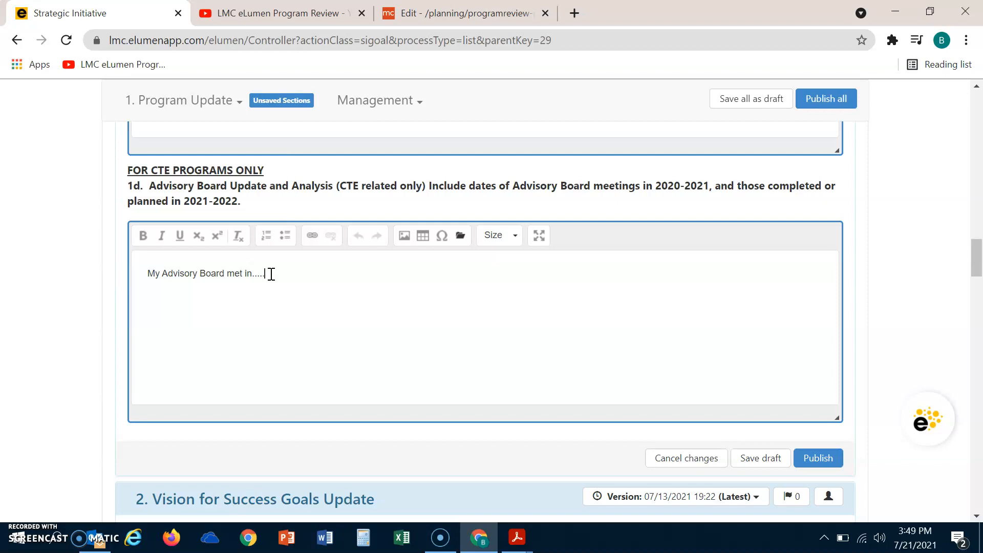
key(BackSpace)
key(BackSpace)
text(2020-21)
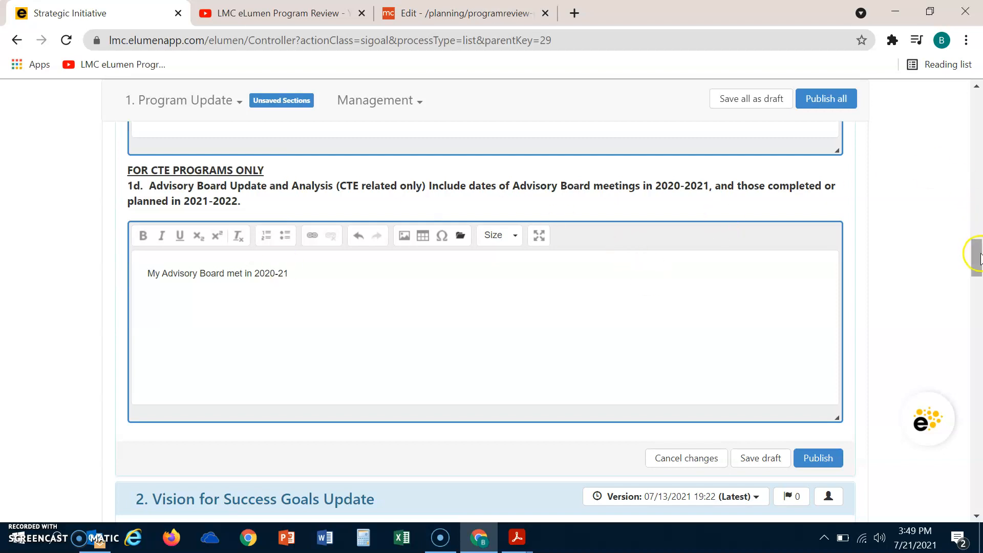
Save the Program Update section as a draft
drag(976, 252, 978, 262)
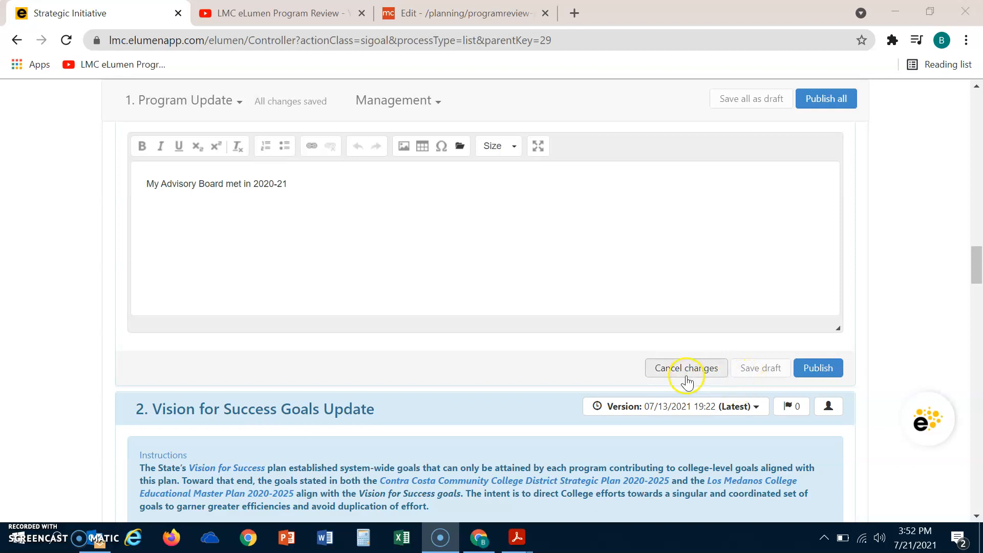
scroll(686, 372, up, 1)
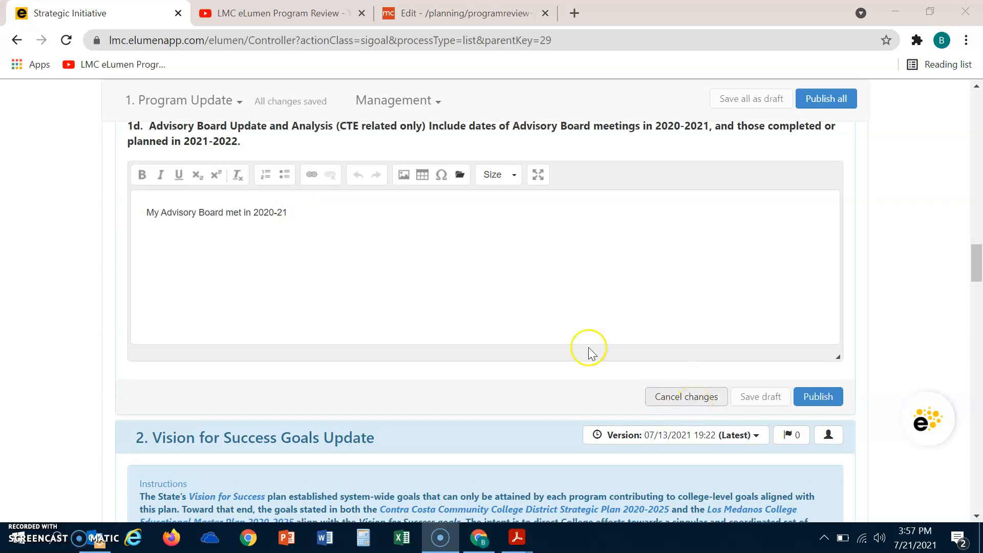
click(328, 215)
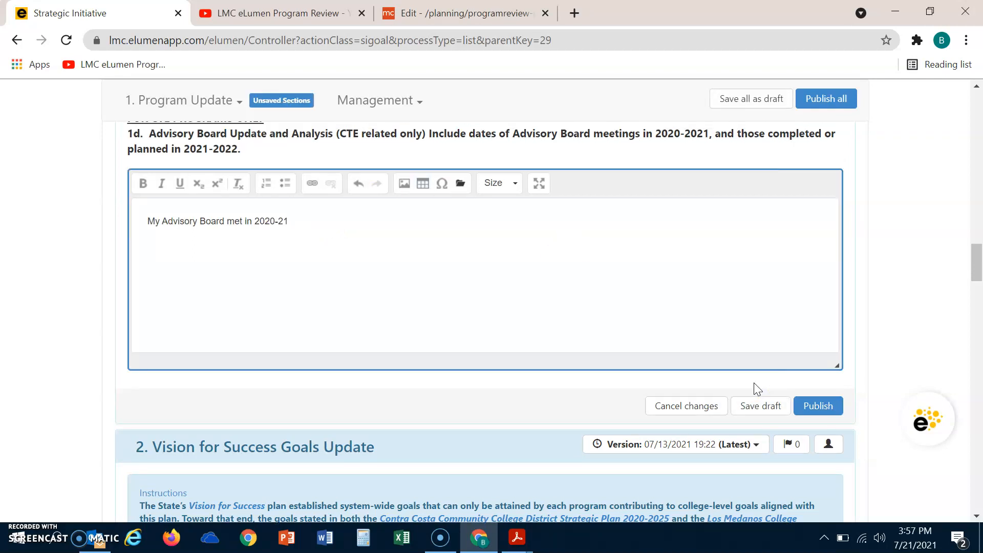
click(759, 405)
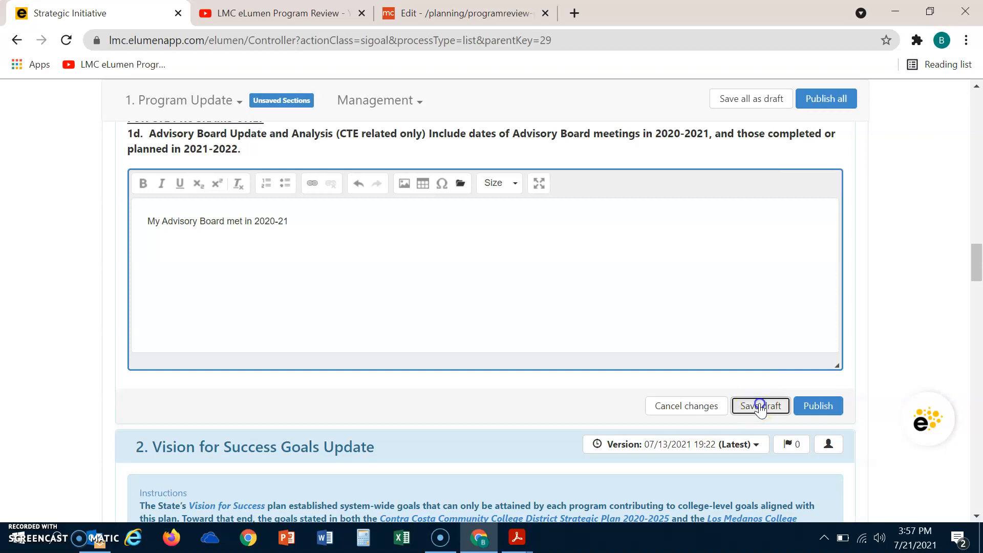